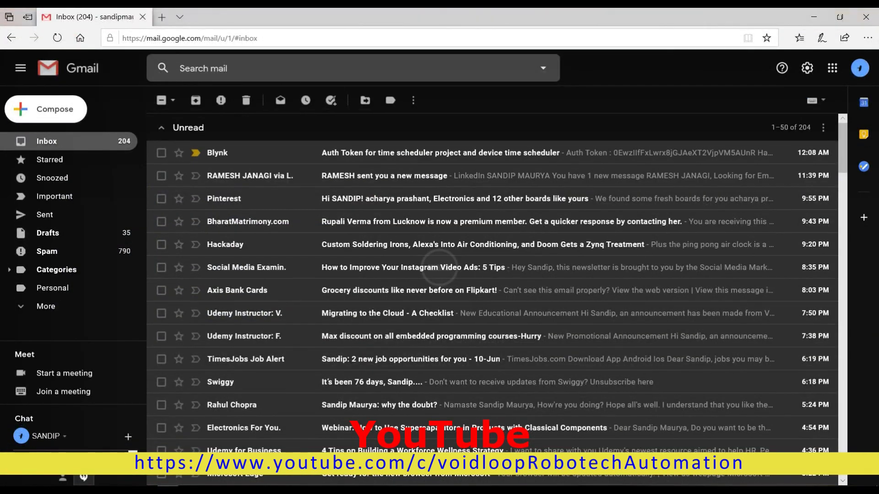
# - Copy the auth token from the Blynk email in Gmail and return to Arduino IDE
pyautogui.click(363, 159)
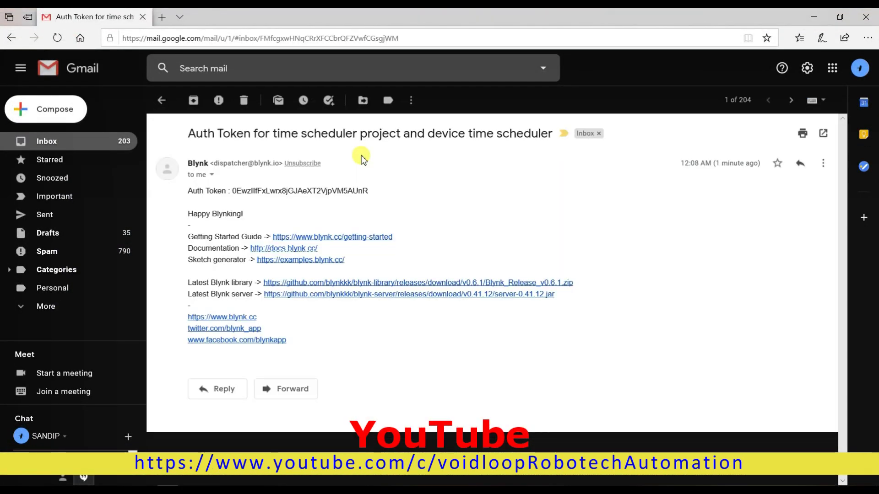
pyautogui.moveTo(369, 194)
pyautogui.mouseDown()
pyautogui.moveTo(246, 197)
pyautogui.moveTo(370, 189)
pyautogui.mouseUp()
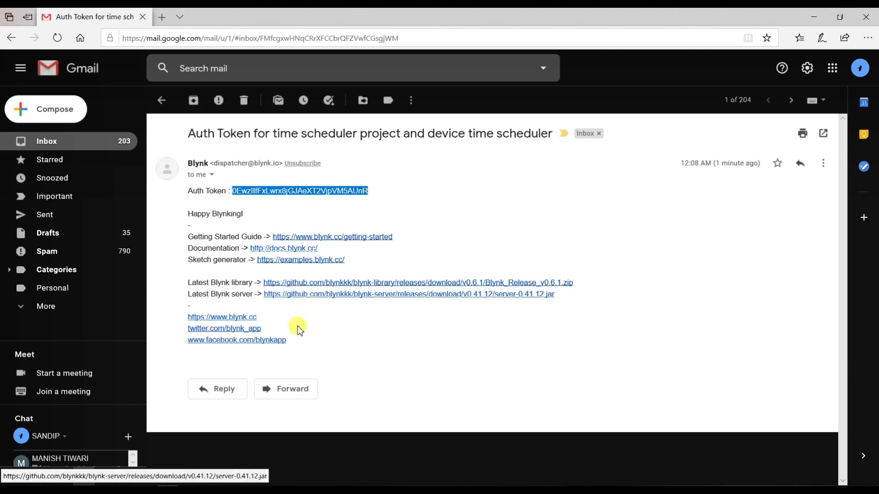
pyautogui.hotkey('alt', 'Tab')
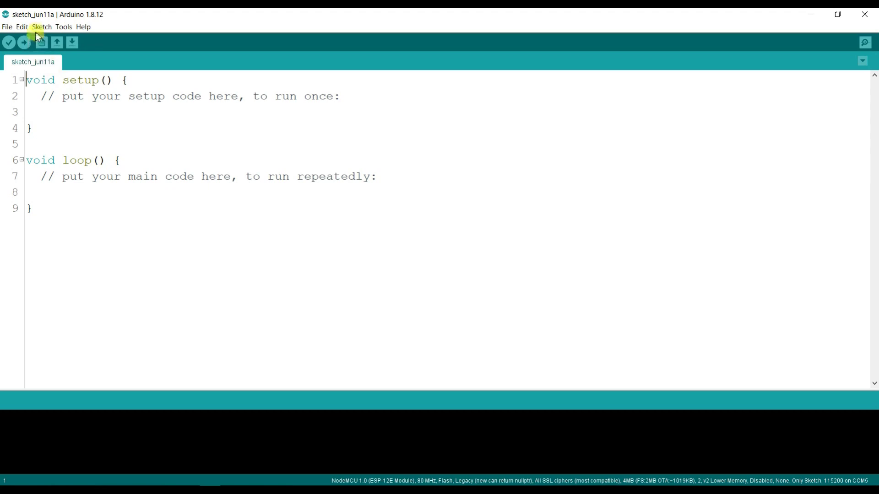
# - Open the Blynk Boards_WiFi NodeMCU example sketch from File > Examples
pyautogui.click(10, 27)
pyautogui.moveTo(31, 84)
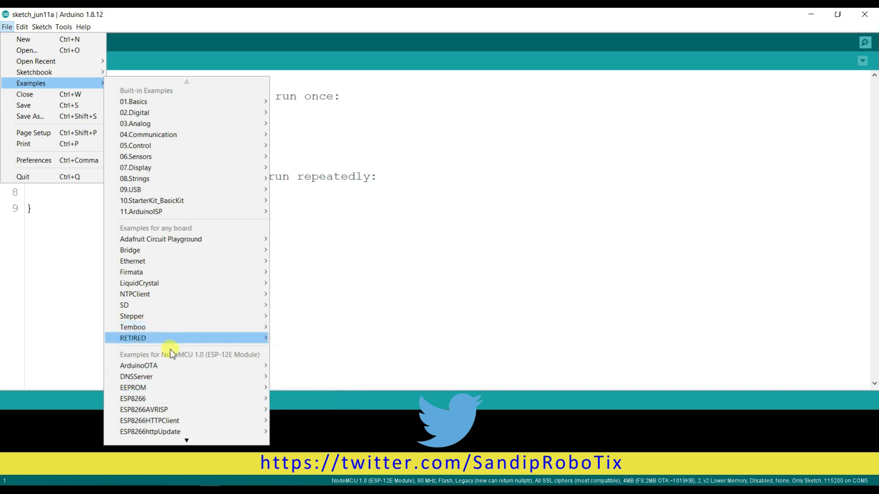
pyautogui.scroll(-6, 173, 385)
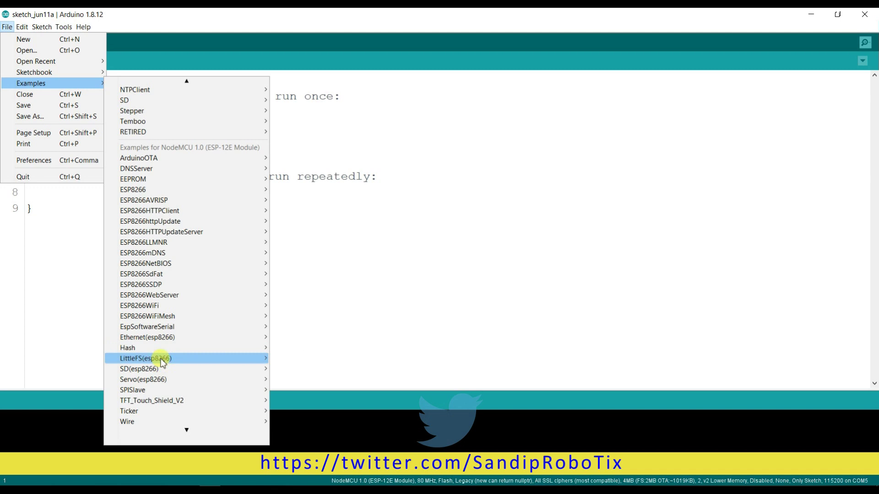
pyautogui.scroll(-4, 159, 381)
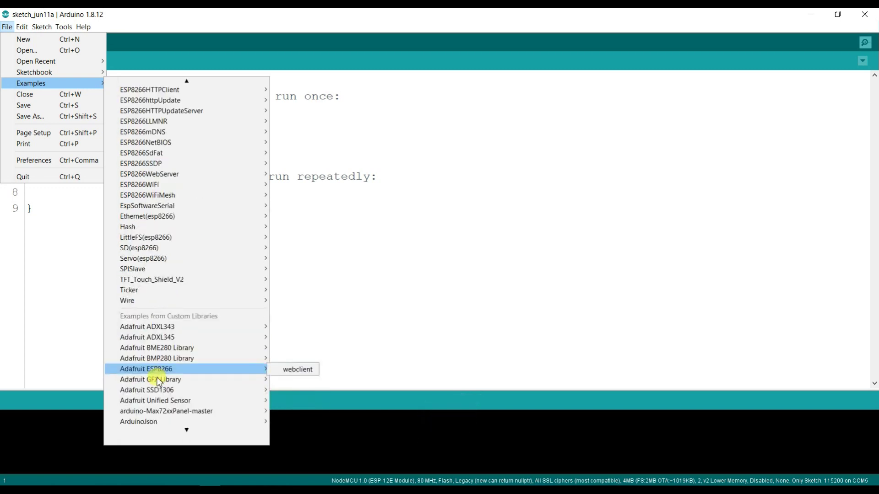
pyautogui.scroll(-4, 155, 391)
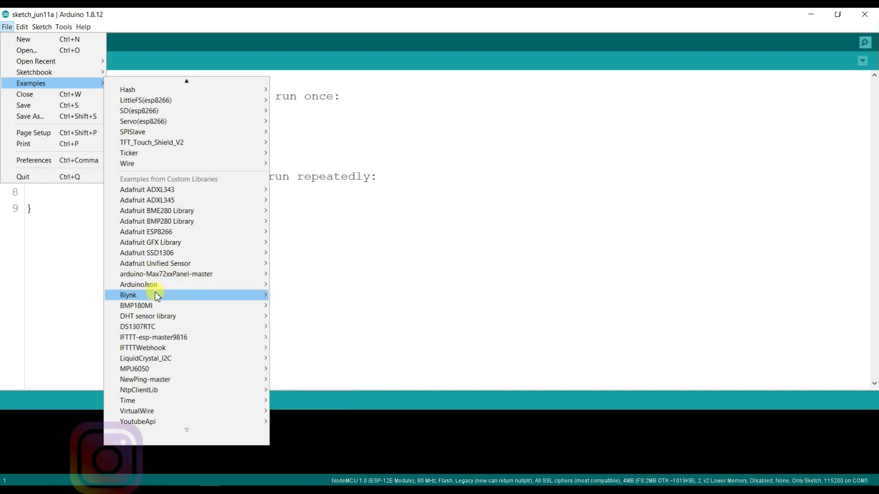
pyautogui.moveTo(128, 295)
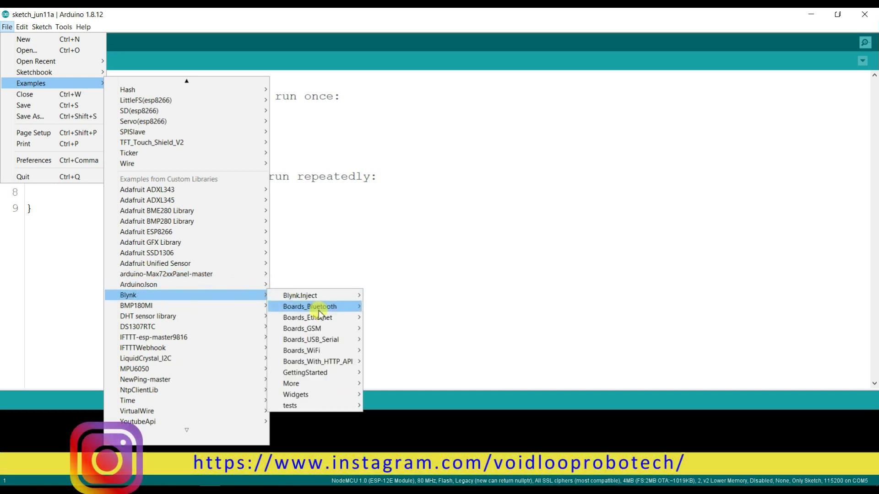
pyautogui.moveTo(302, 350)
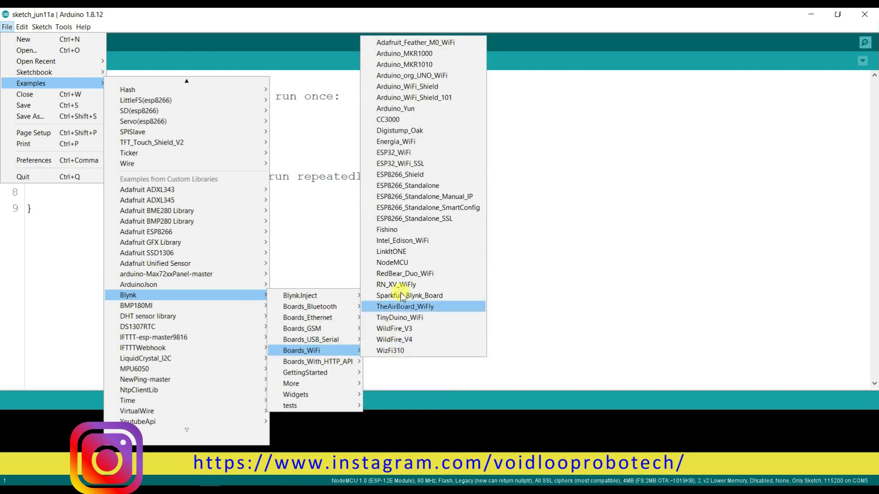
pyautogui.click(395, 262)
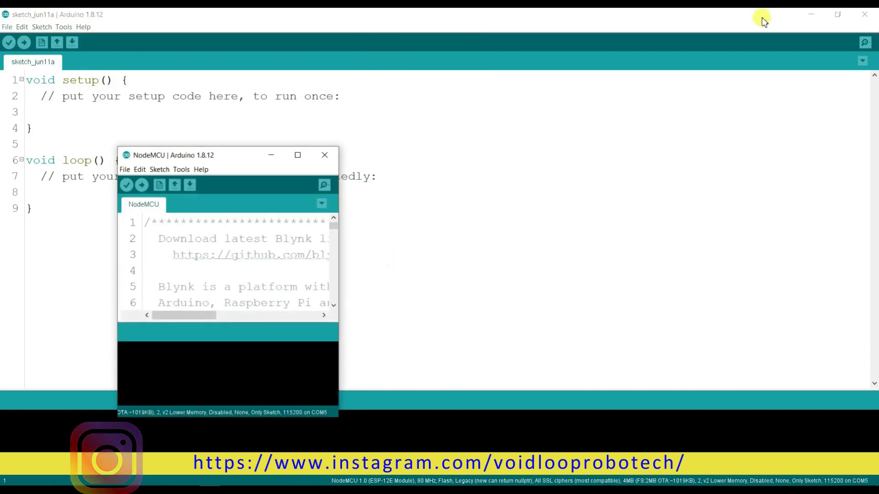
# - Maximize the NodeMCU sketch and paste the auth token over YourAuthToken on line 46
pyautogui.click(297, 154)
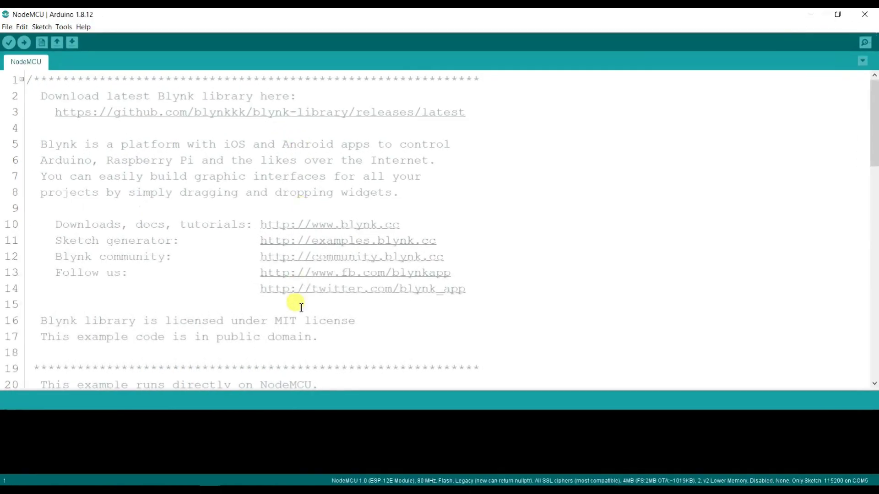
pyautogui.scroll(-5, 300, 307)
pyautogui.scroll(-5, 300, 306)
pyautogui.scroll(-2, 241, 292)
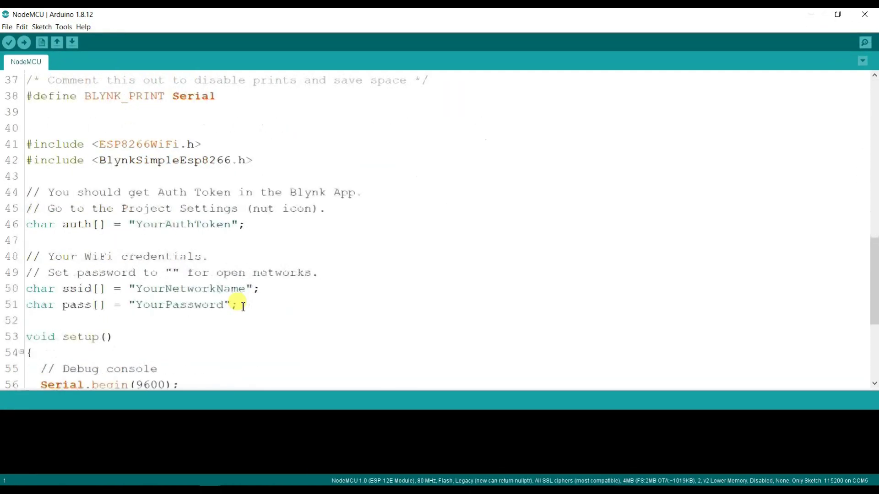
pyautogui.moveTo(234, 213); pyautogui.dragTo(143, 209)
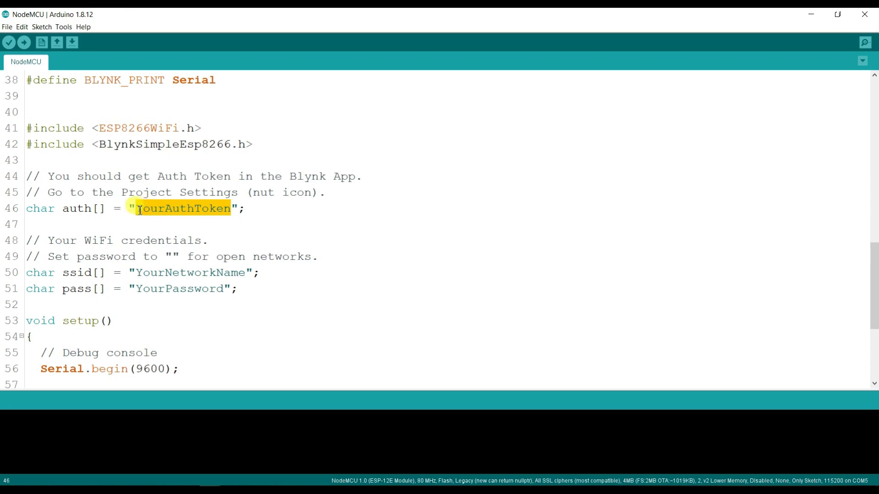
pyautogui.hotkey('ctrl', 'v')
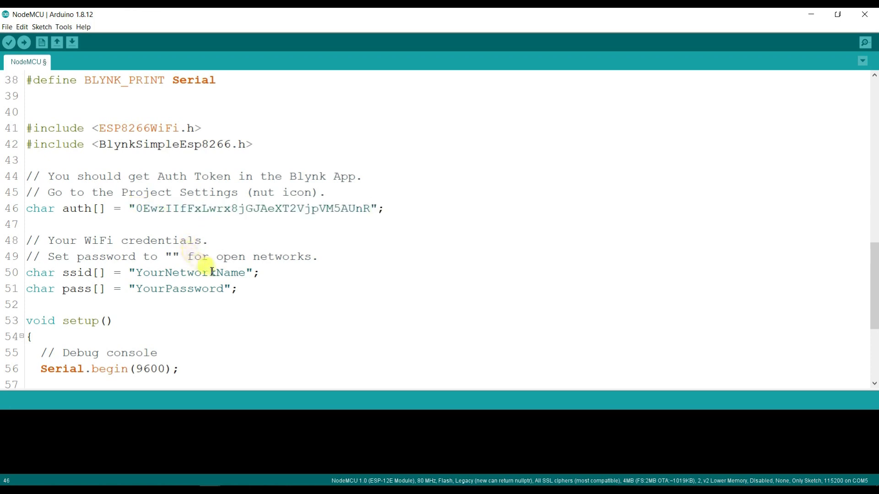
pyautogui.moveTo(245, 272); pyautogui.dragTo(141, 272)
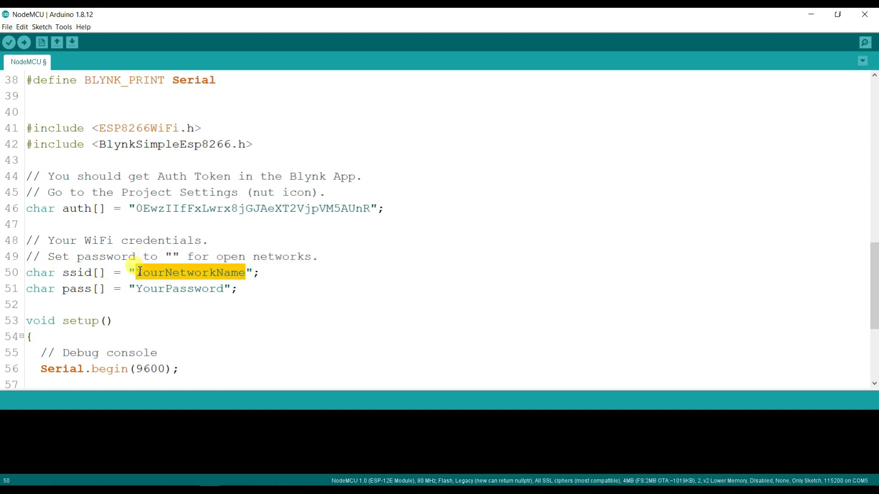
pyautogui.press('BackSpace')
pyautogui.write('voidloop')
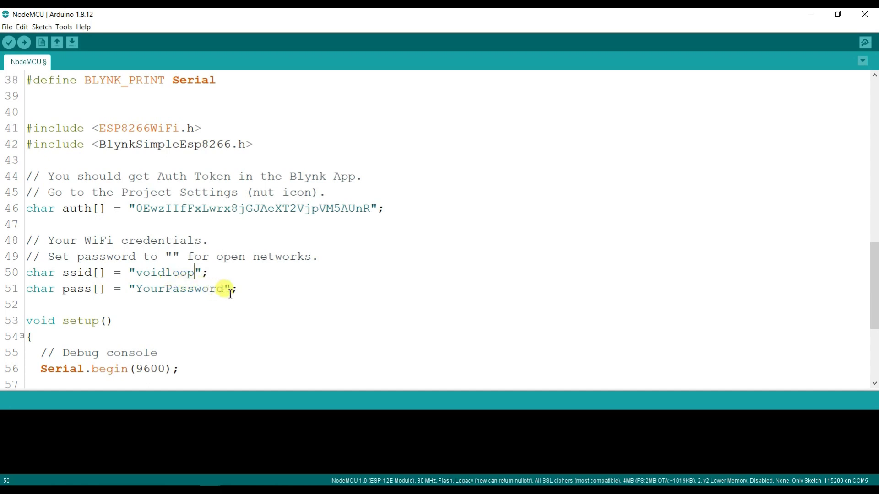
pyautogui.moveTo(226, 288); pyautogui.dragTo(130, 289)
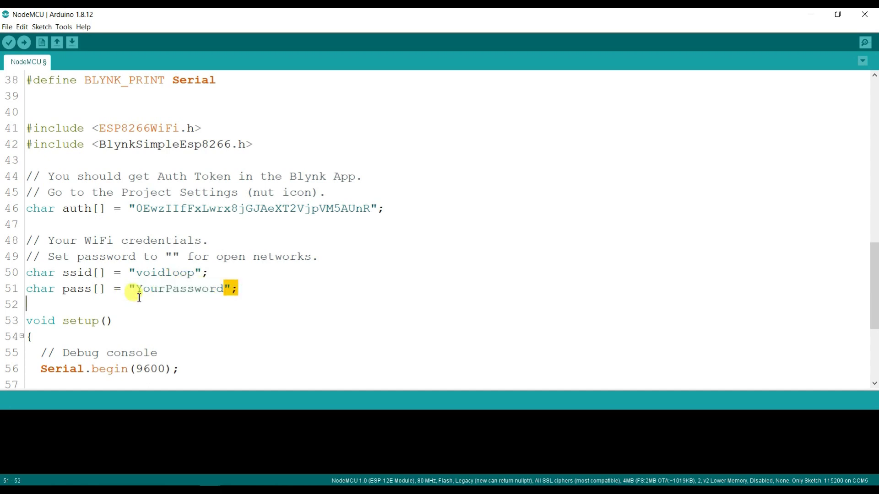
pyautogui.moveTo(225, 288); pyautogui.dragTo(137, 289)
pyautogui.press('BackSpace')
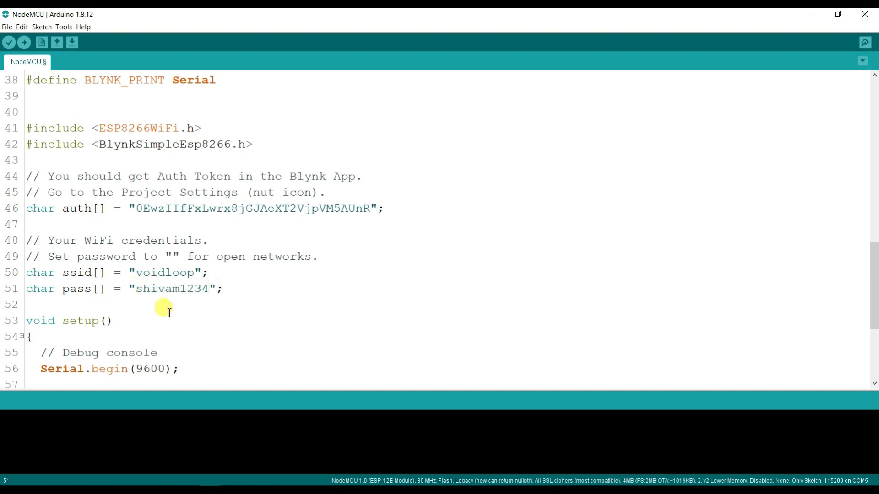
pyautogui.scroll(-2, 169, 310)
pyautogui.scroll(-2, 168, 311)
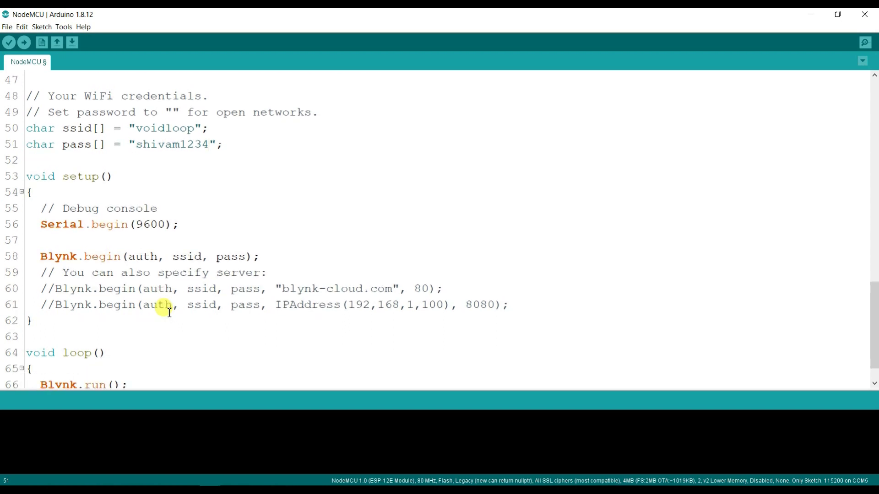
pyautogui.click(173, 372)
pyautogui.scroll(5, 173, 370)
pyautogui.scroll(2, 173, 367)
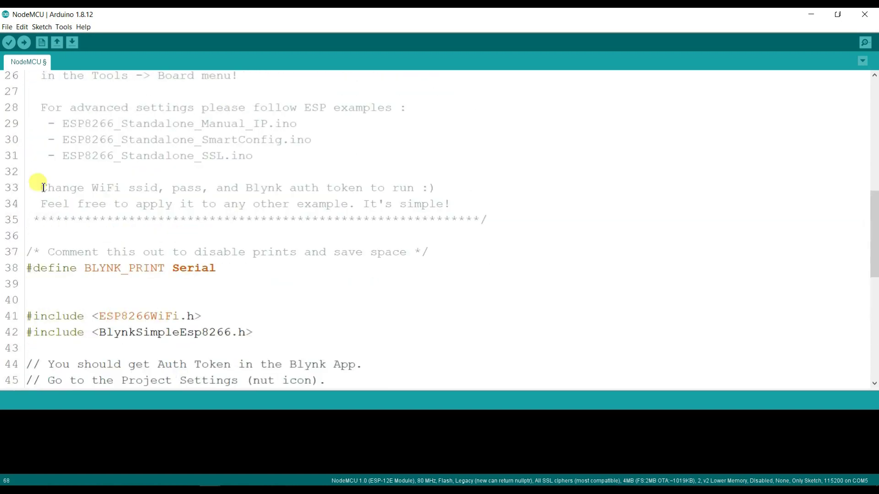
# - Confirm the NodeMCU board and COM5 port settings, then upload the sketch
pyautogui.click(63, 30)
pyautogui.moveTo(92, 139)
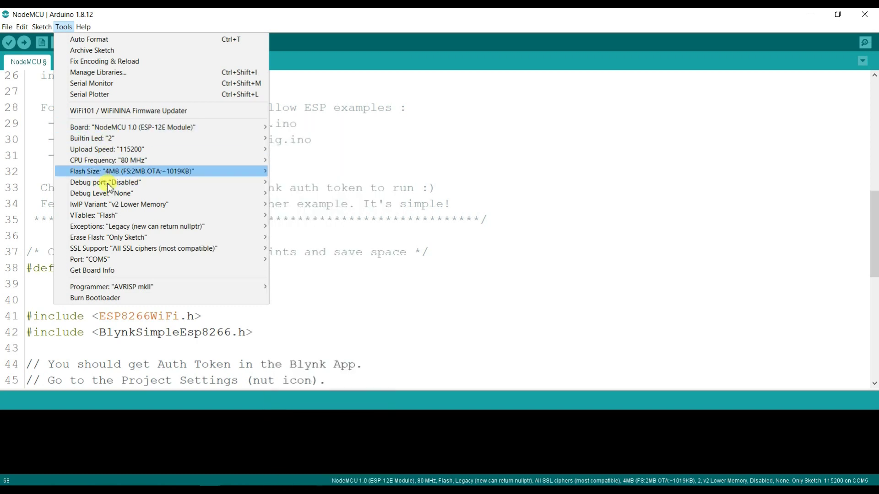
pyautogui.click(307, 11)
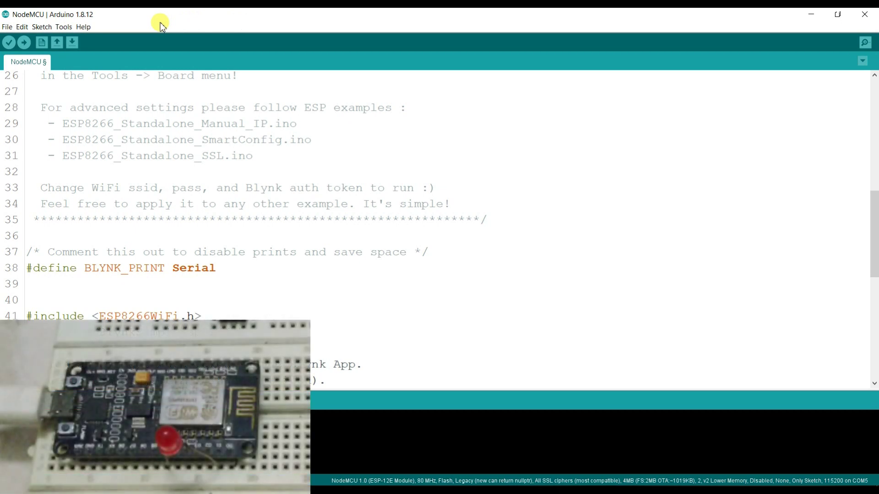
pyautogui.click(26, 43)
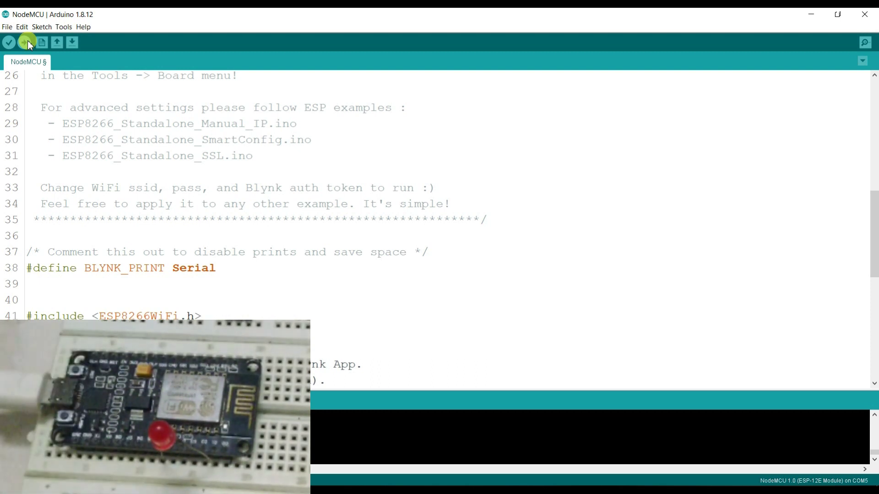
# - Open the COM5 Serial Monitor and move it aside to show the voidloop and Blynk connection
pyautogui.click(865, 43)
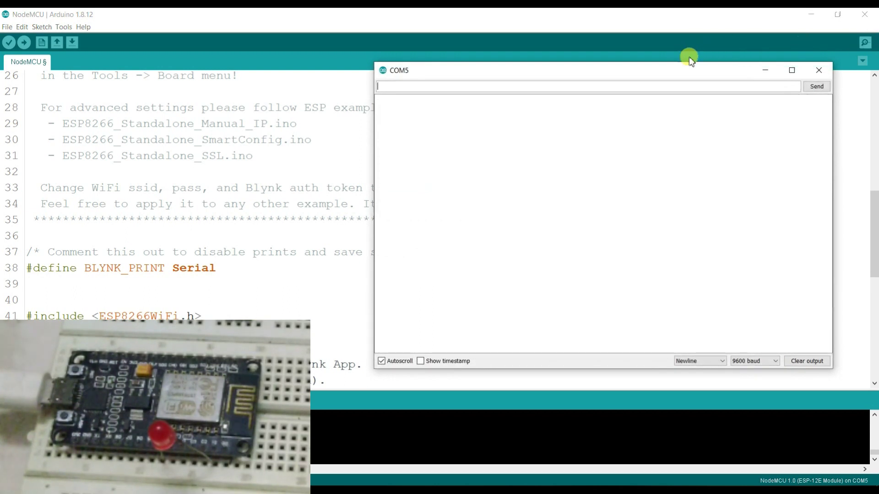
pyautogui.moveTo(684, 70)
pyautogui.mouseDown()
pyautogui.moveTo(299, 26)
pyautogui.moveTo(324, 31)
pyautogui.mouseUp()
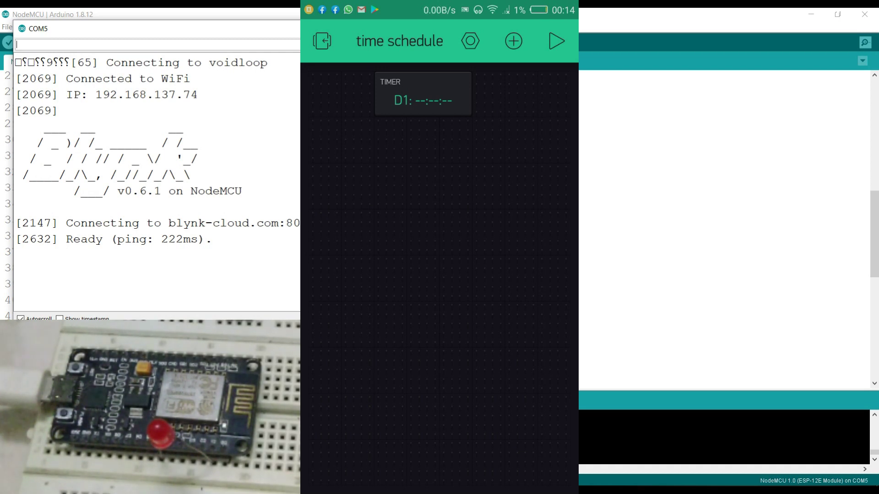
# - Run the Blynk project, set the Timer widget to 00:16:00, and check the system clock
pyautogui.click(557, 41)
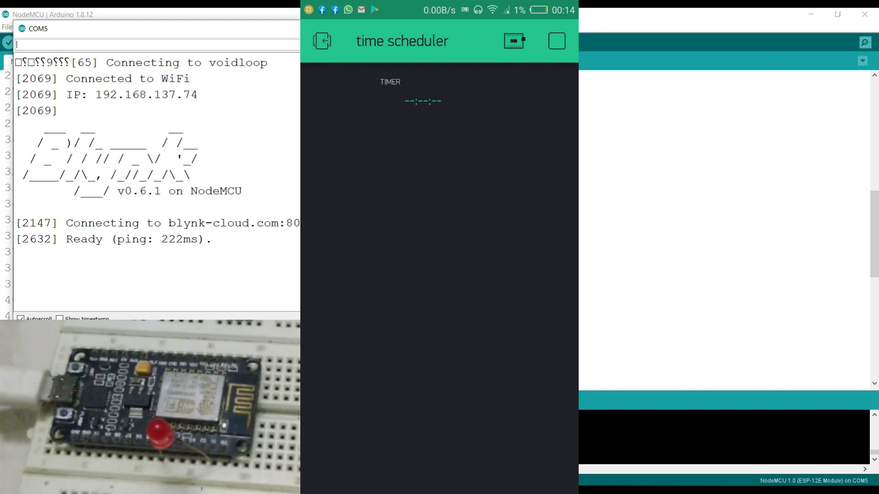
pyautogui.click(404, 99)
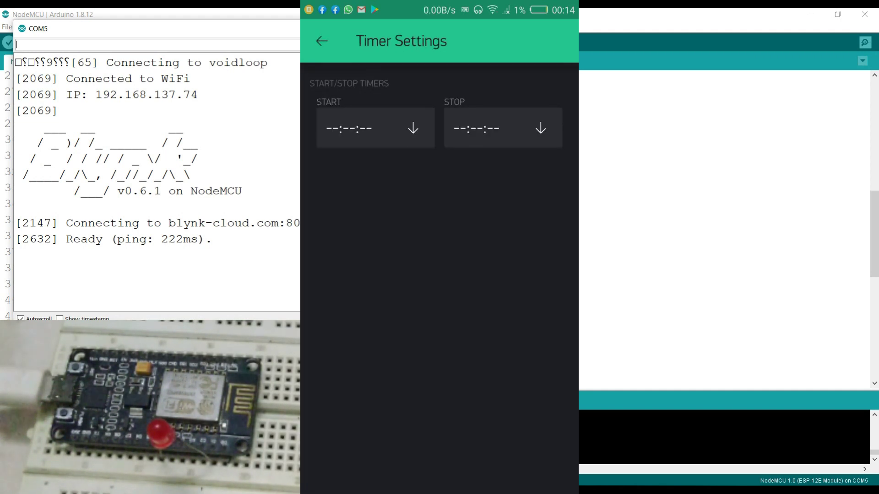
pyautogui.click(349, 127)
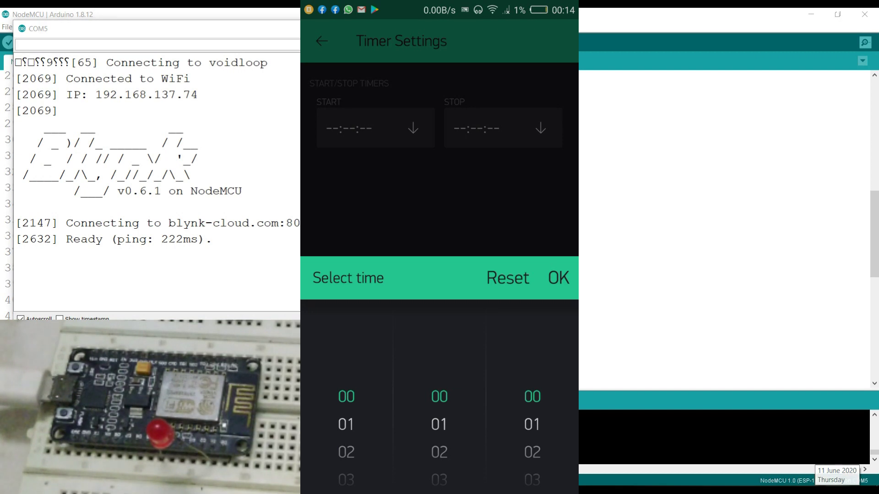
pyautogui.click(837, 489)
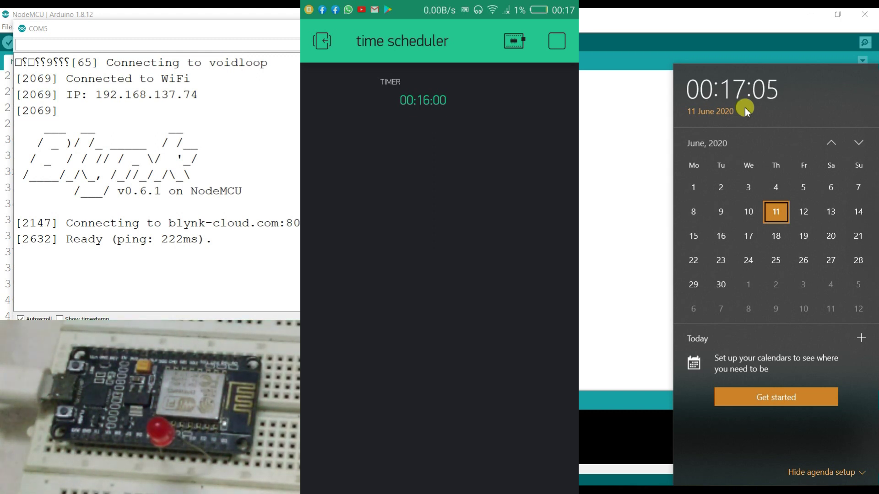
# - After 00:16 passes, dismiss the Windows clock flyout to bring back the Arduino sketch
pyautogui.click(619, 165)
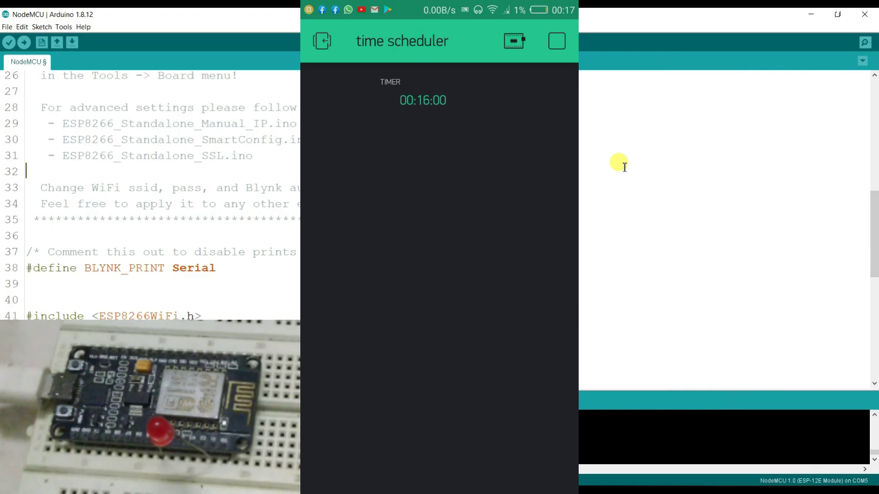